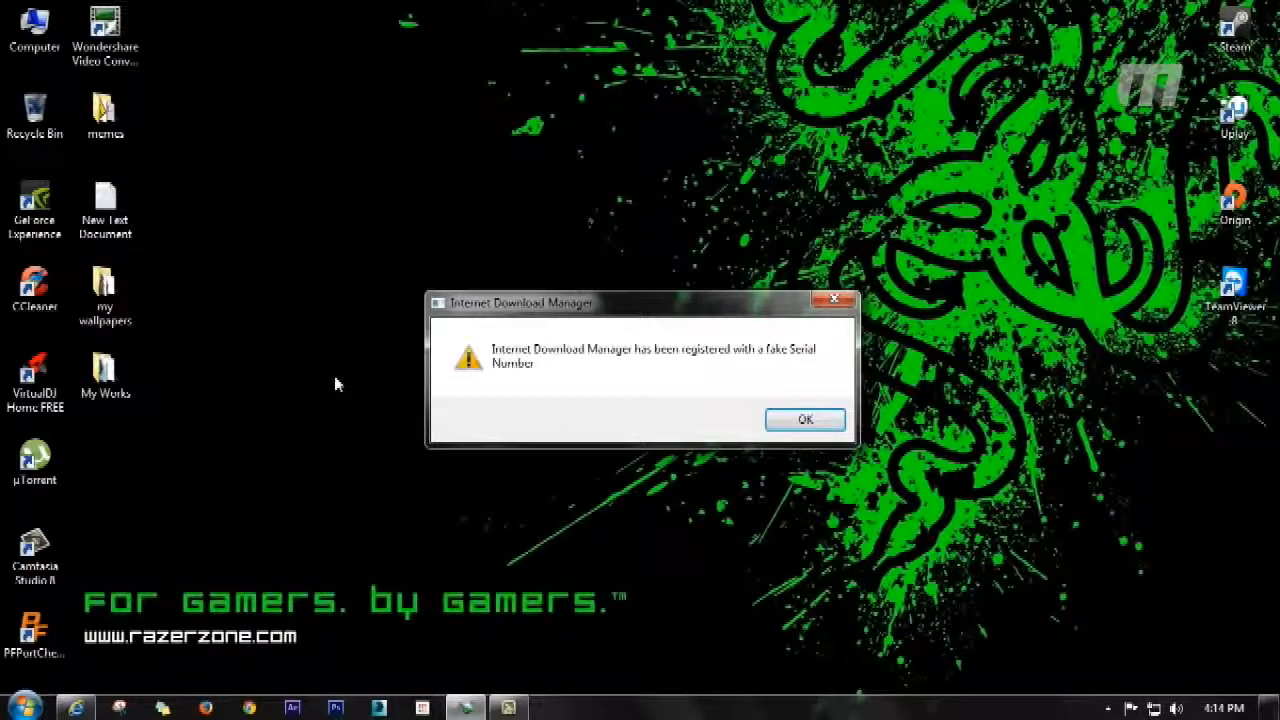
- Acknowledge the Internet Download Manager fake serial number warning with OK
click(806, 419)
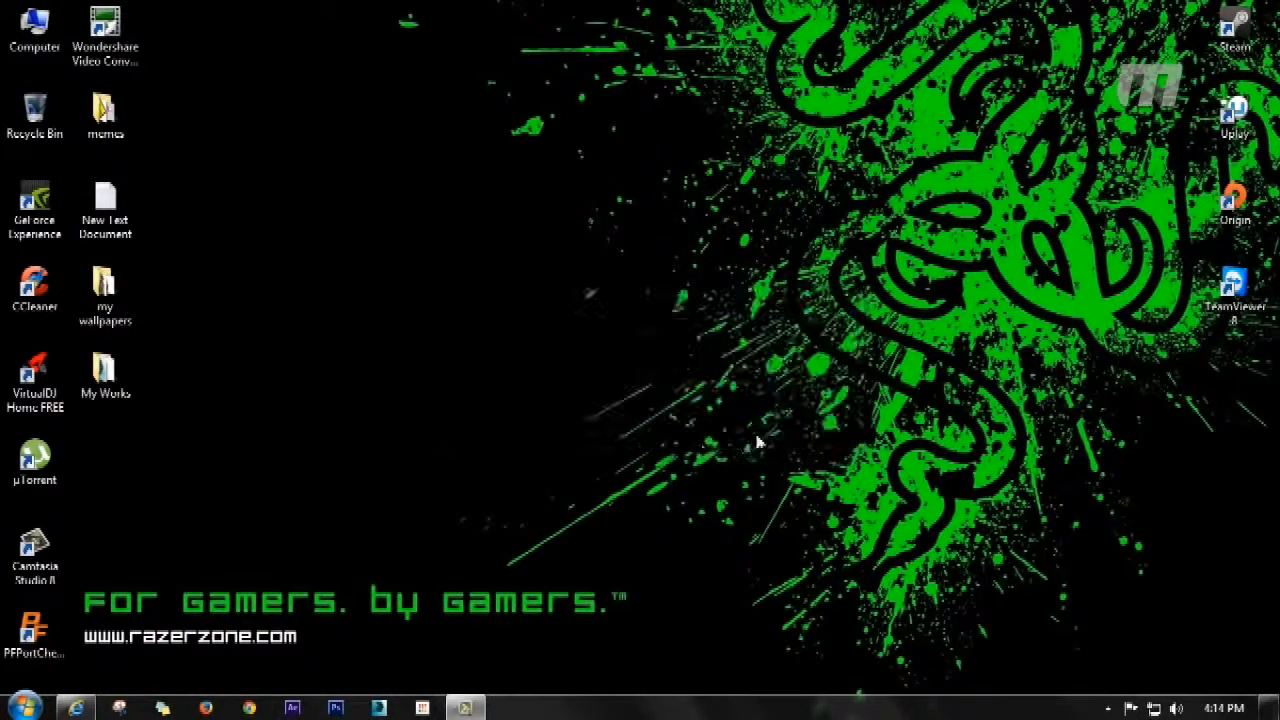
- Launch Registry Editor from the Start menu search for regedit
click(24, 707)
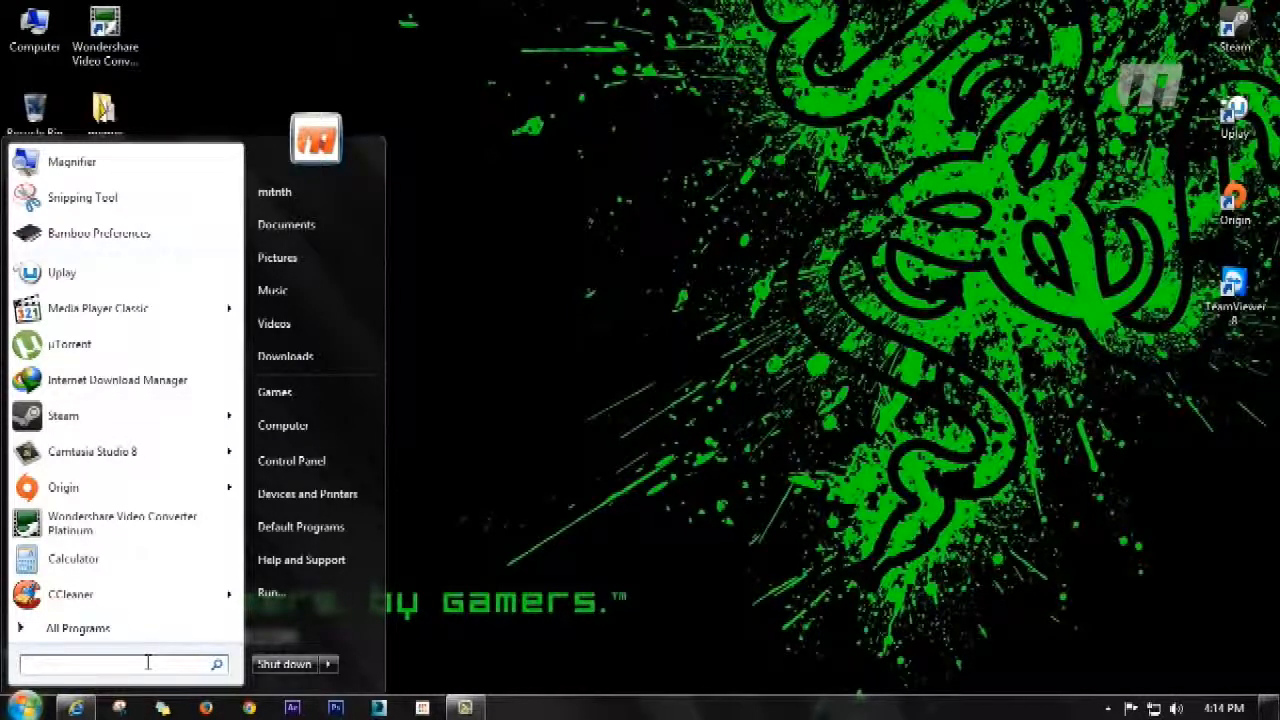
text(re)
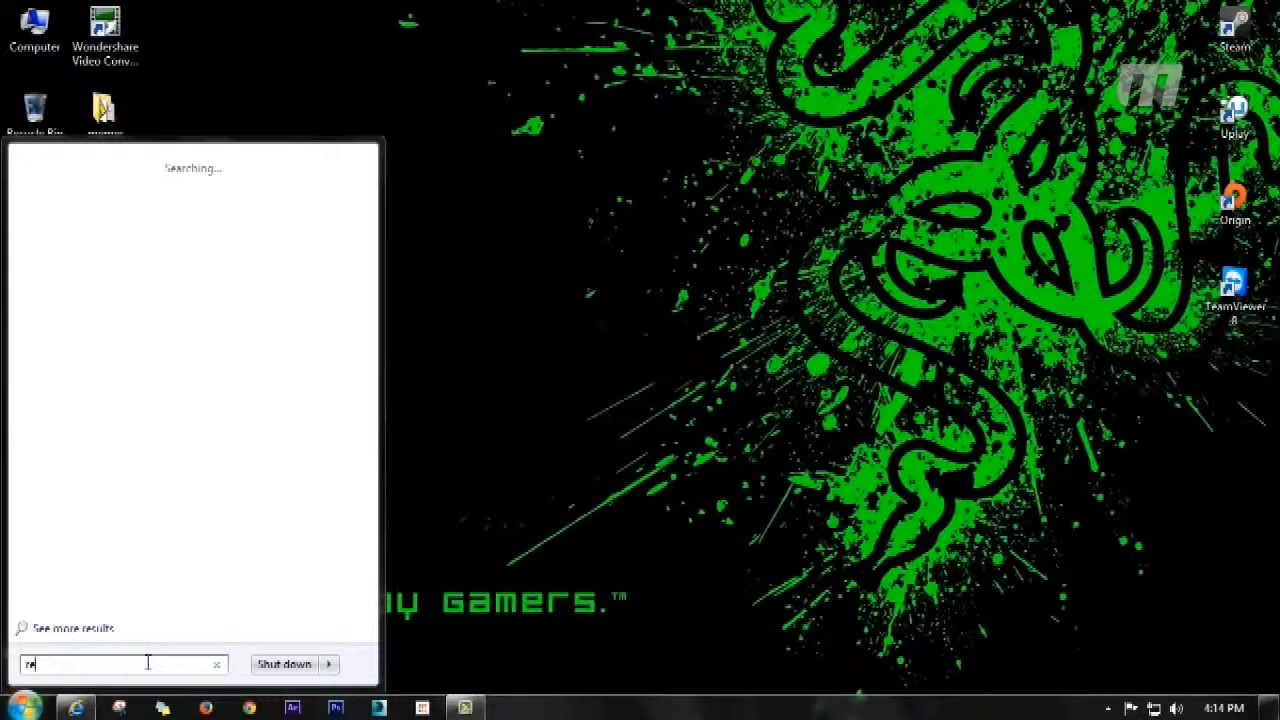
text(gedi)
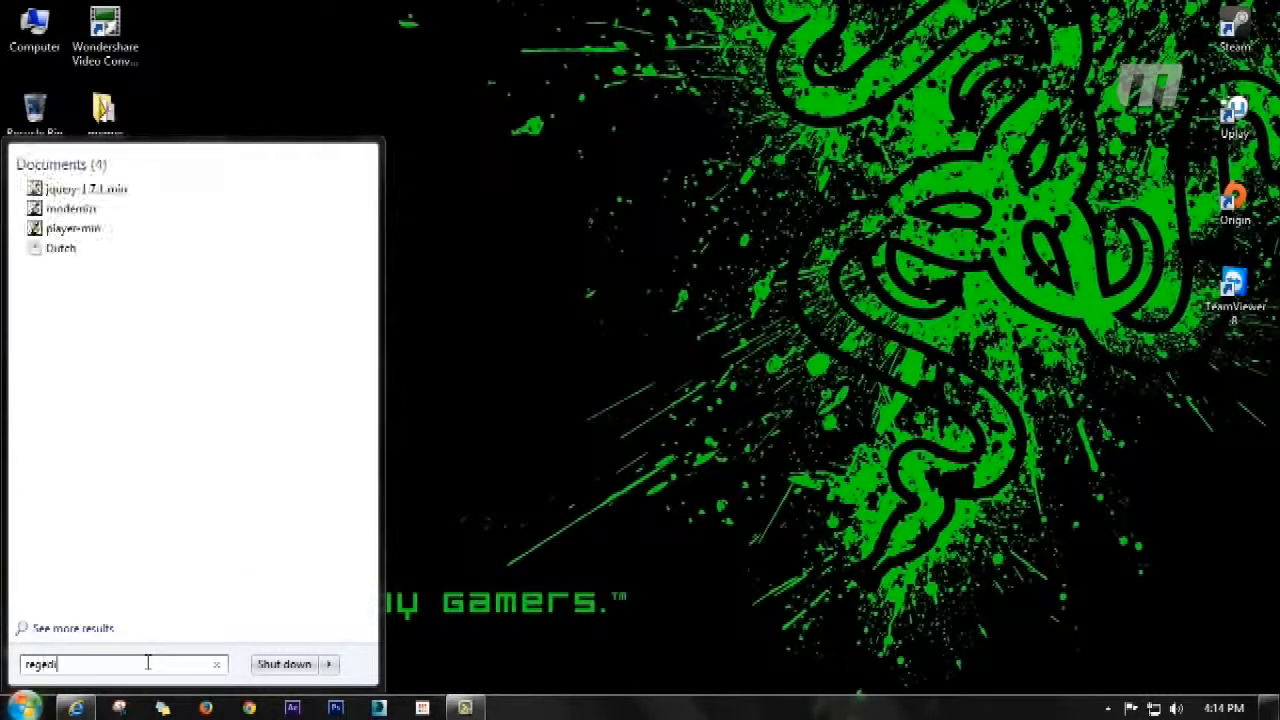
text(t)
key(Return)
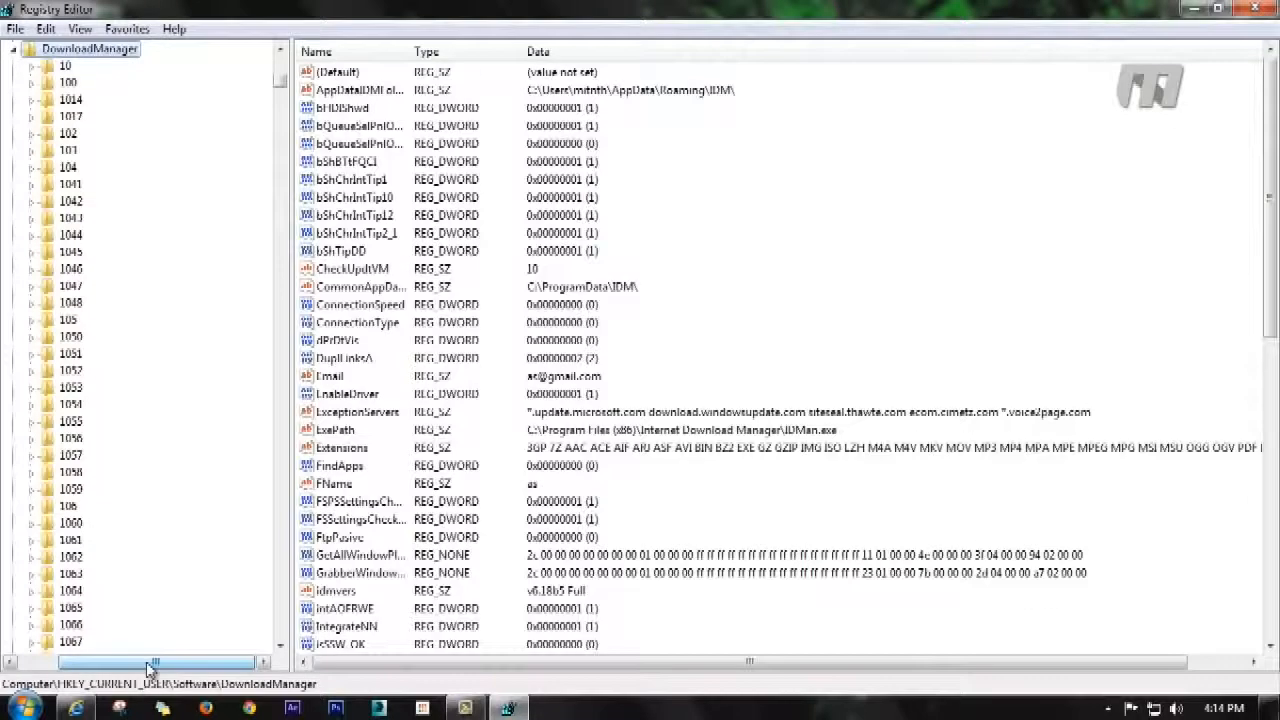
click(13, 49)
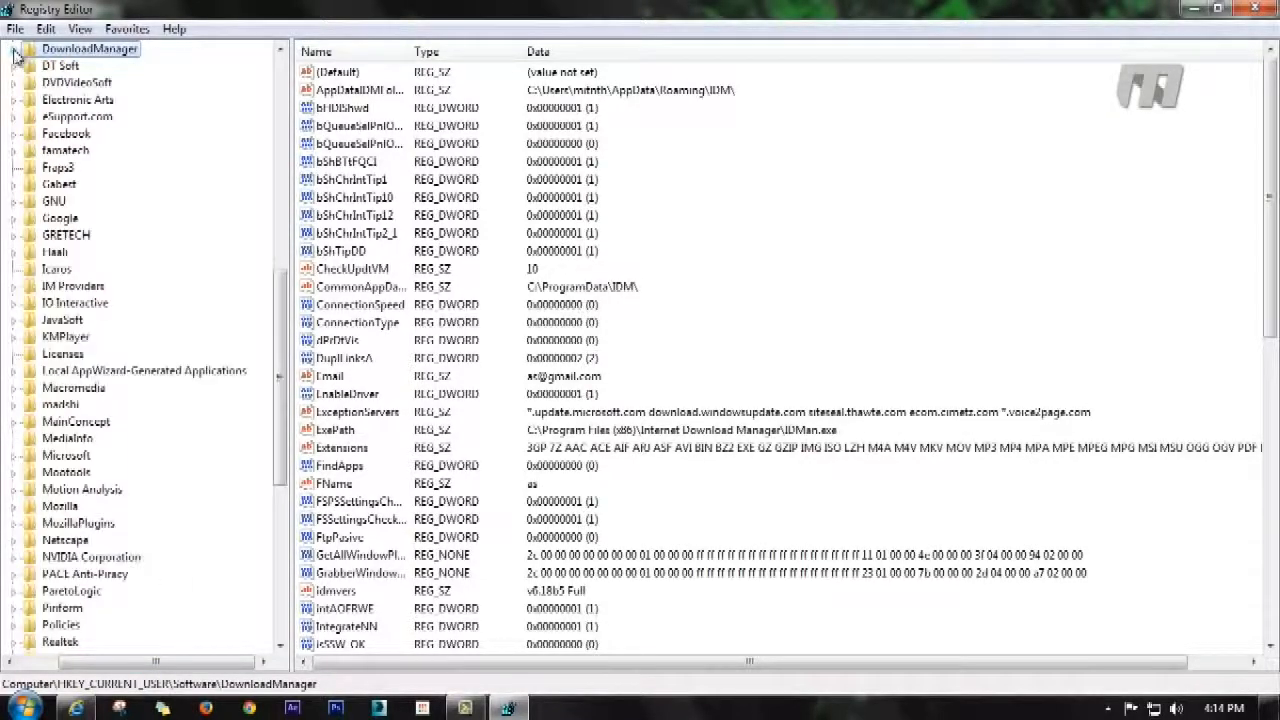
scroll(13, 55, up, 2)
scroll(10, 250, up, 9)
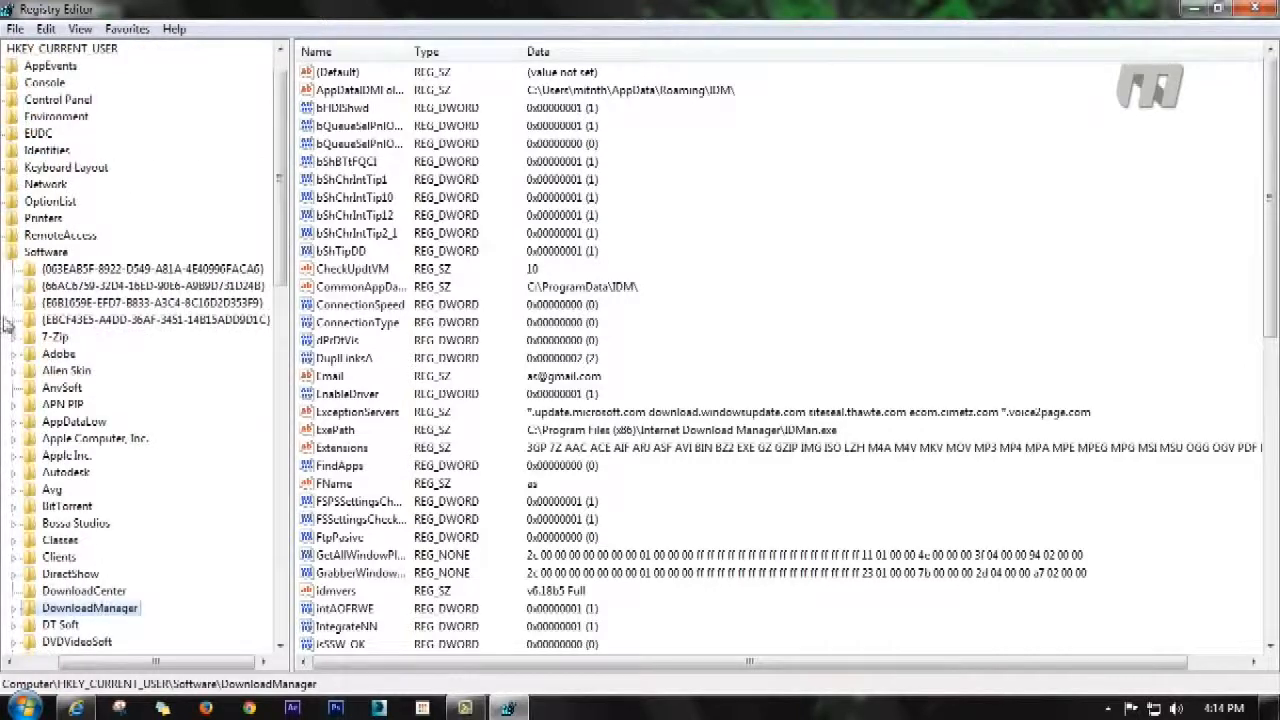
click(8, 661)
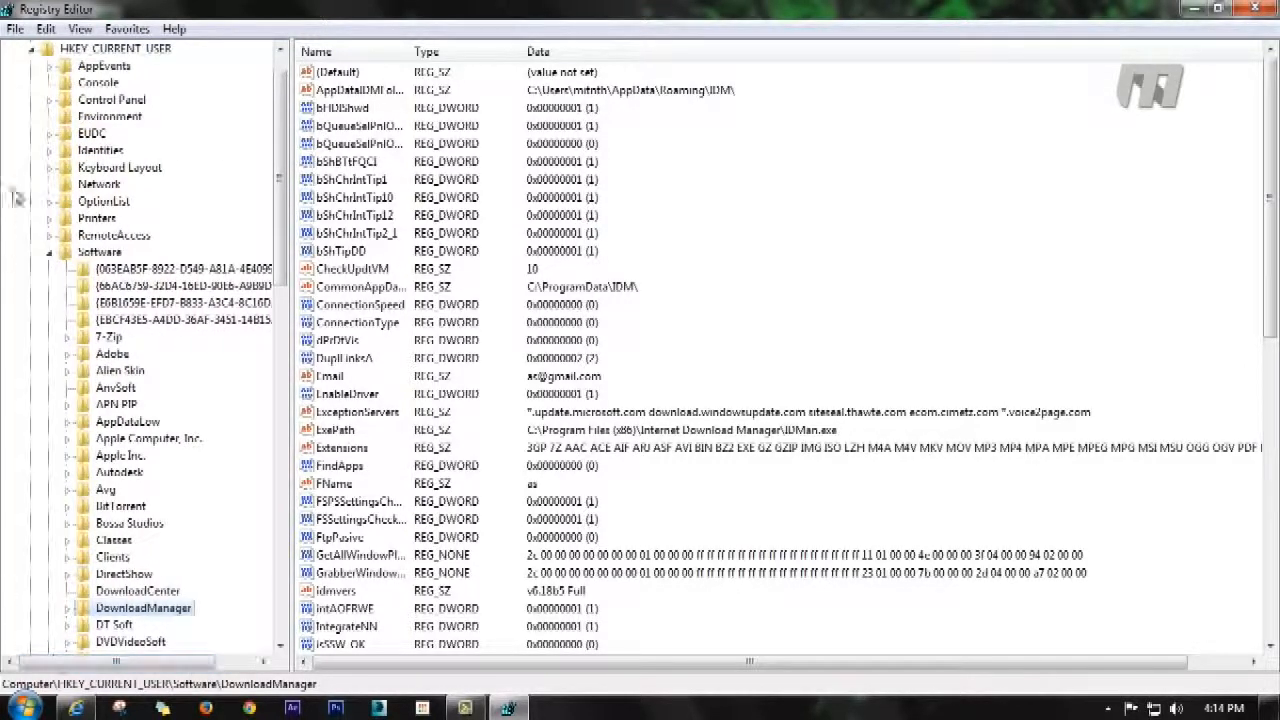
click(31, 49)
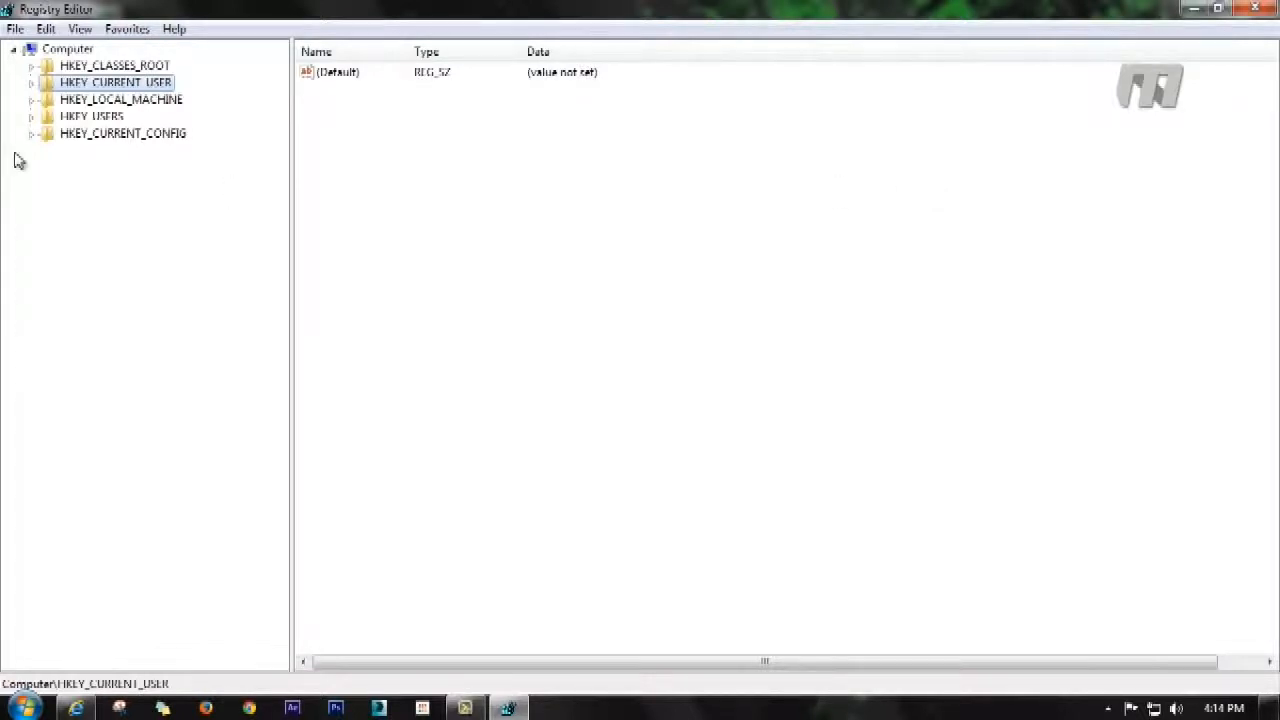
click(31, 83)
click(49, 252)
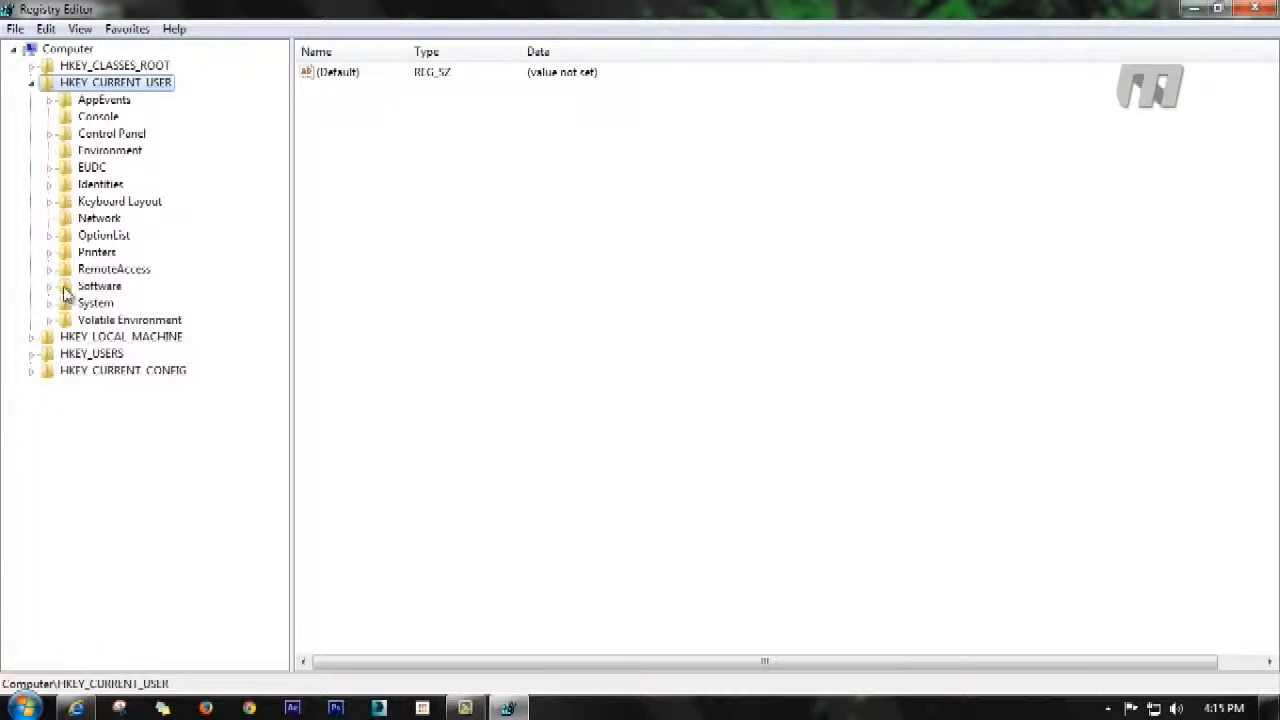
click(49, 287)
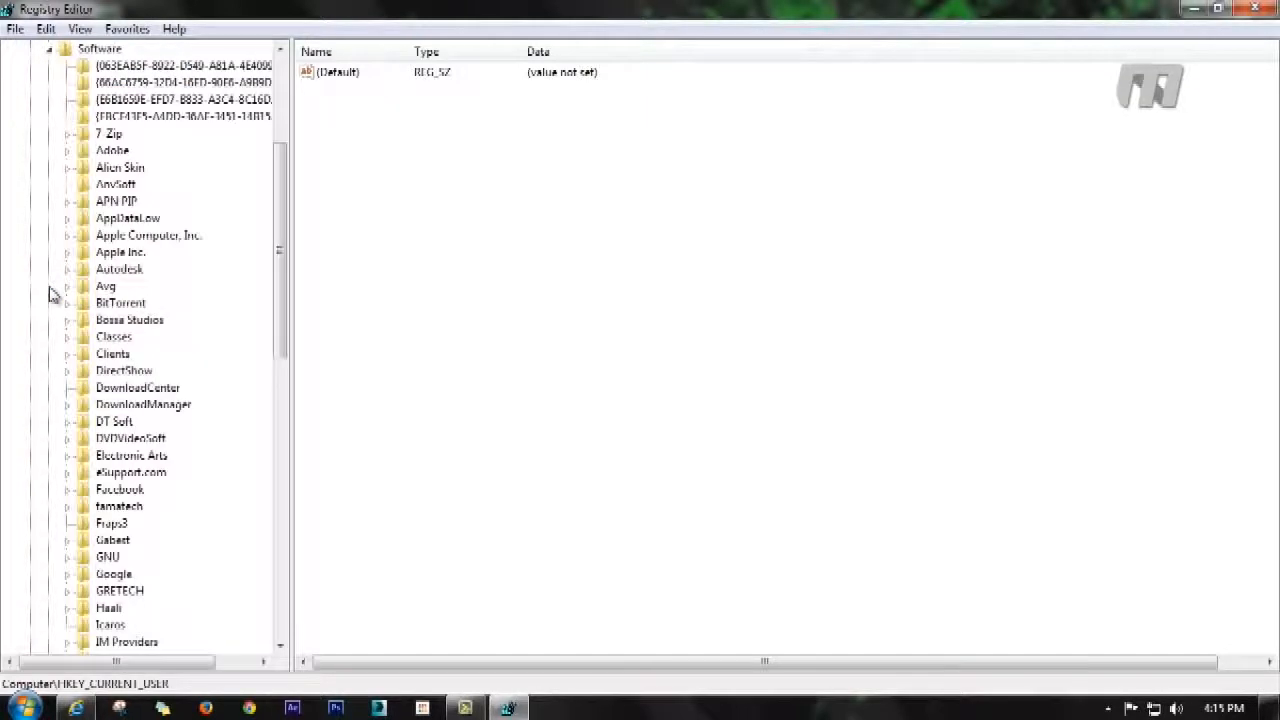
scroll(52, 293, down, 3)
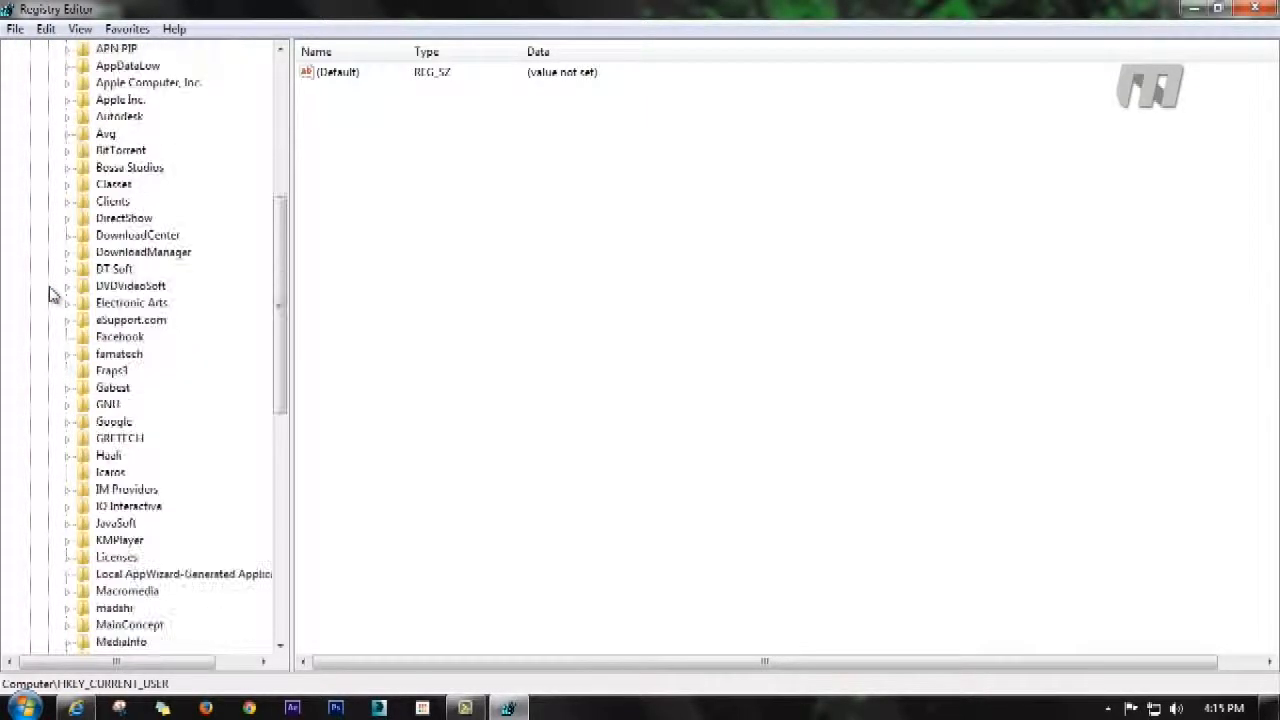
scroll(52, 293, down, 2)
scroll(52, 293, down, 1)
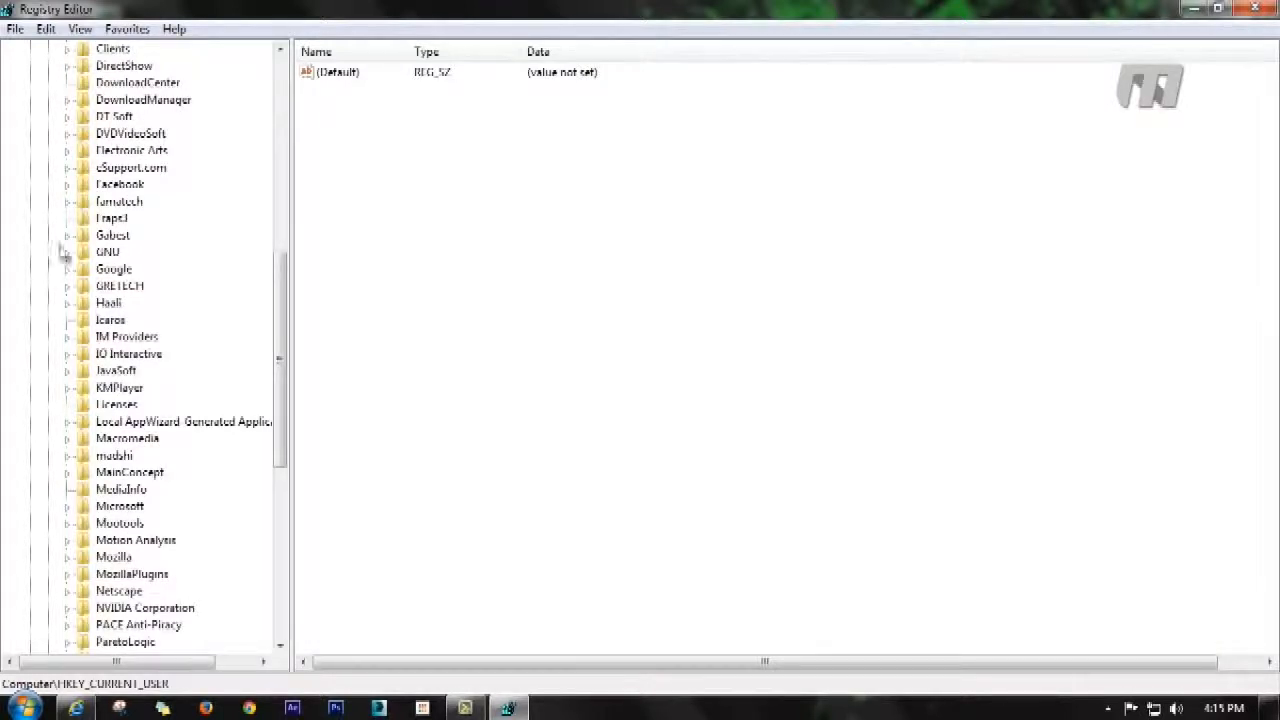
click(135, 102)
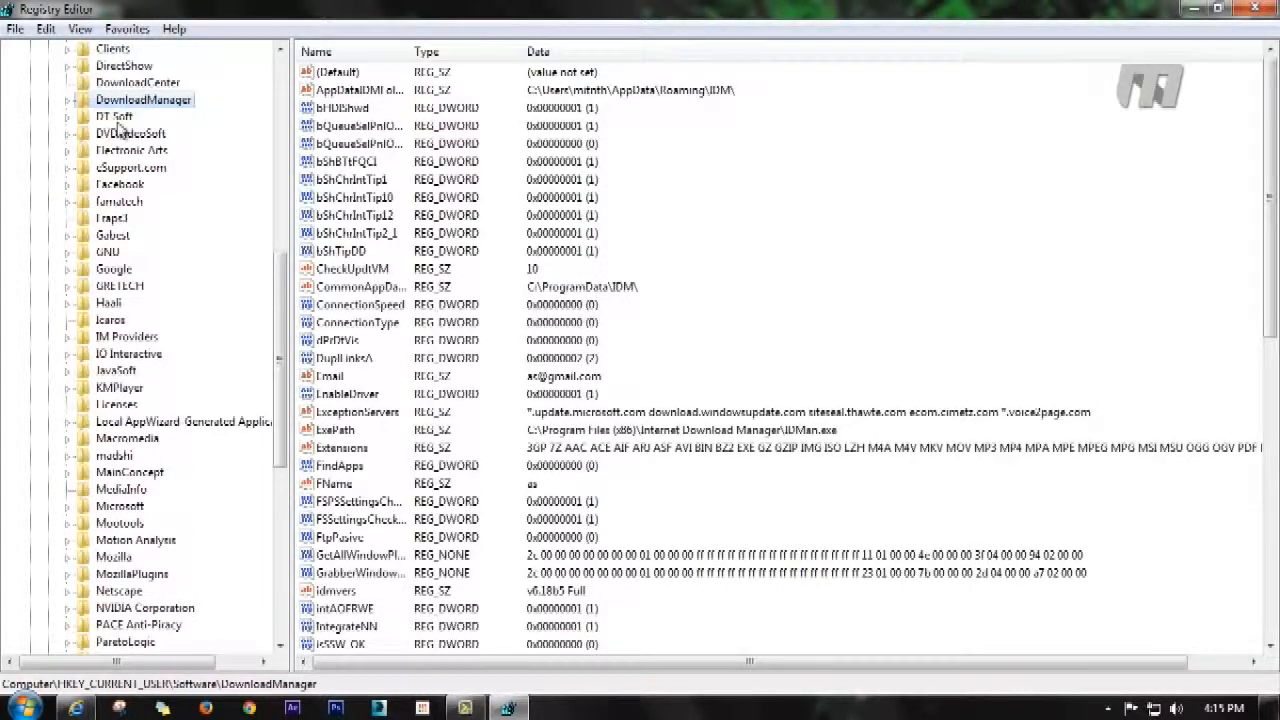
scroll(216, 316, up, 1)
scroll(216, 316, up, 1)
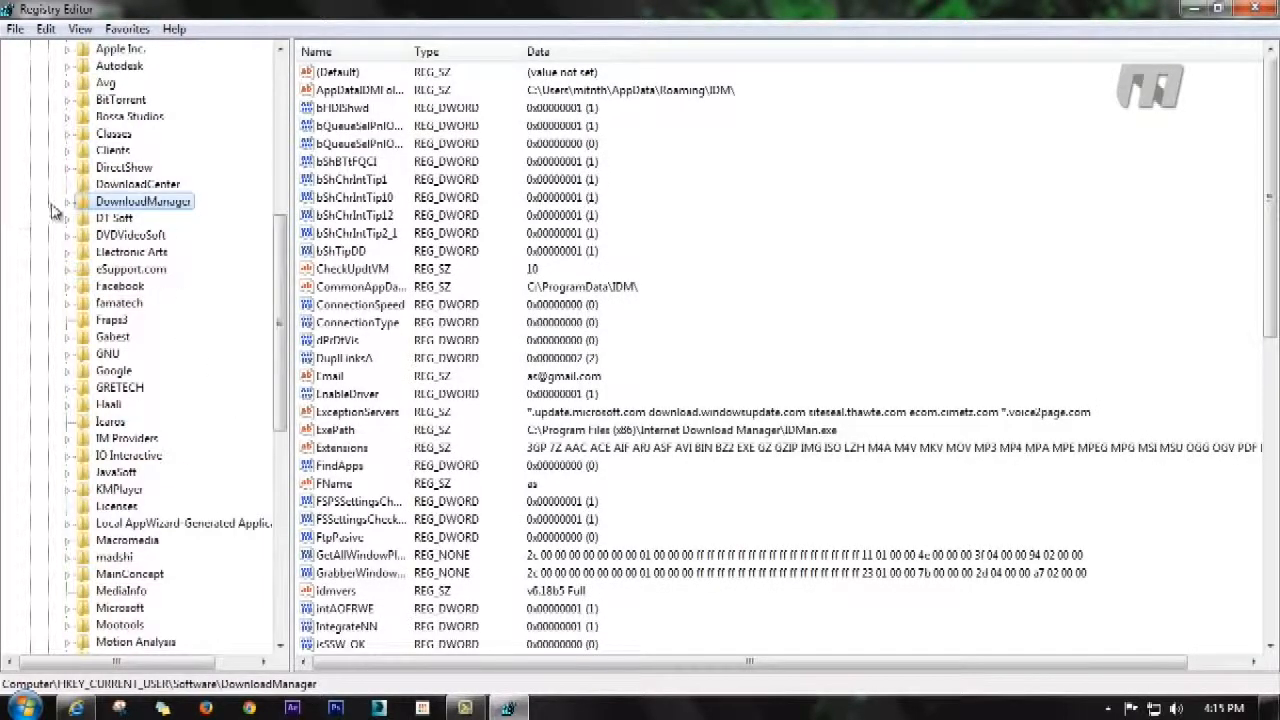
- Delete the DownloadManager key with all subkeys and confirm, then exit Registry Editor
right_click(131, 207)
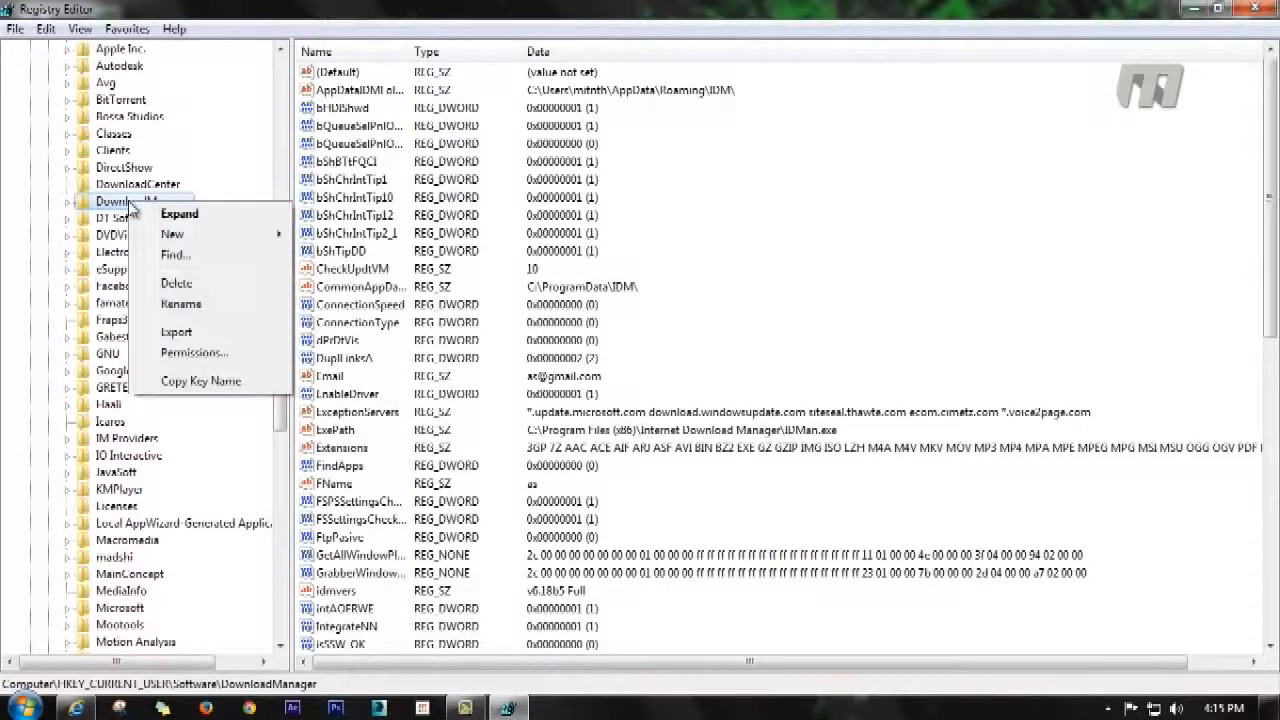
click(177, 284)
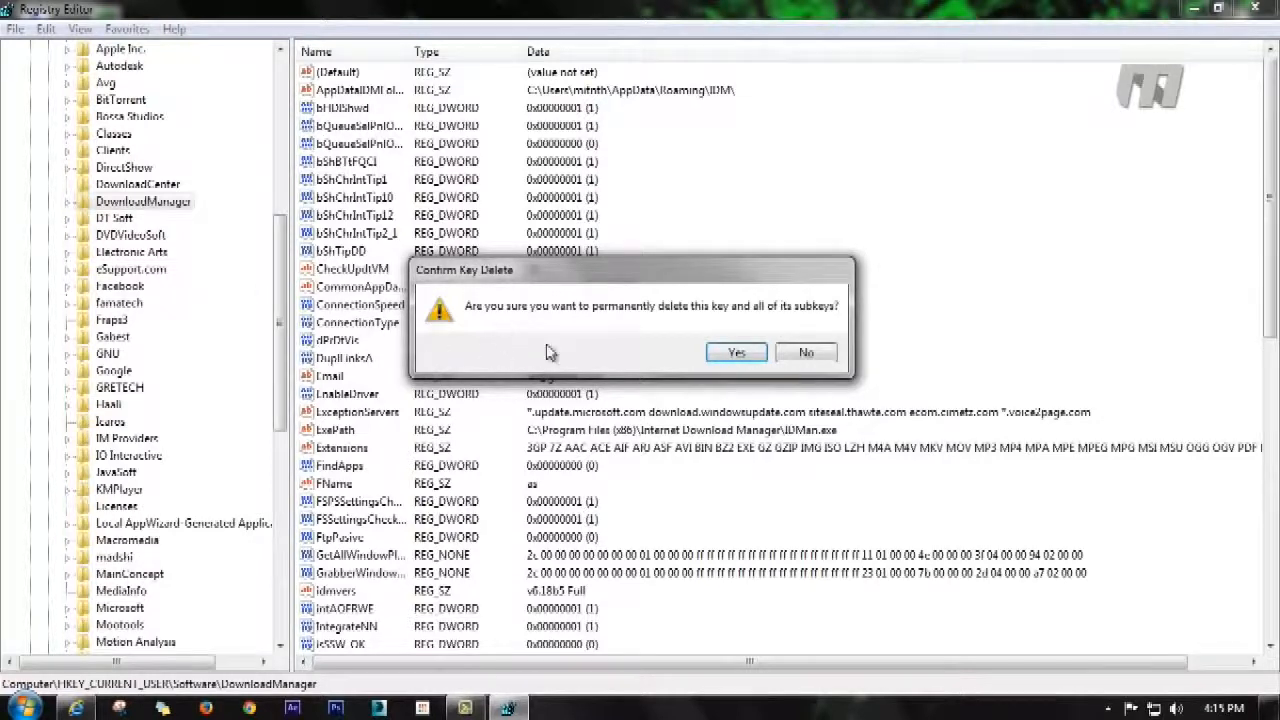
click(738, 355)
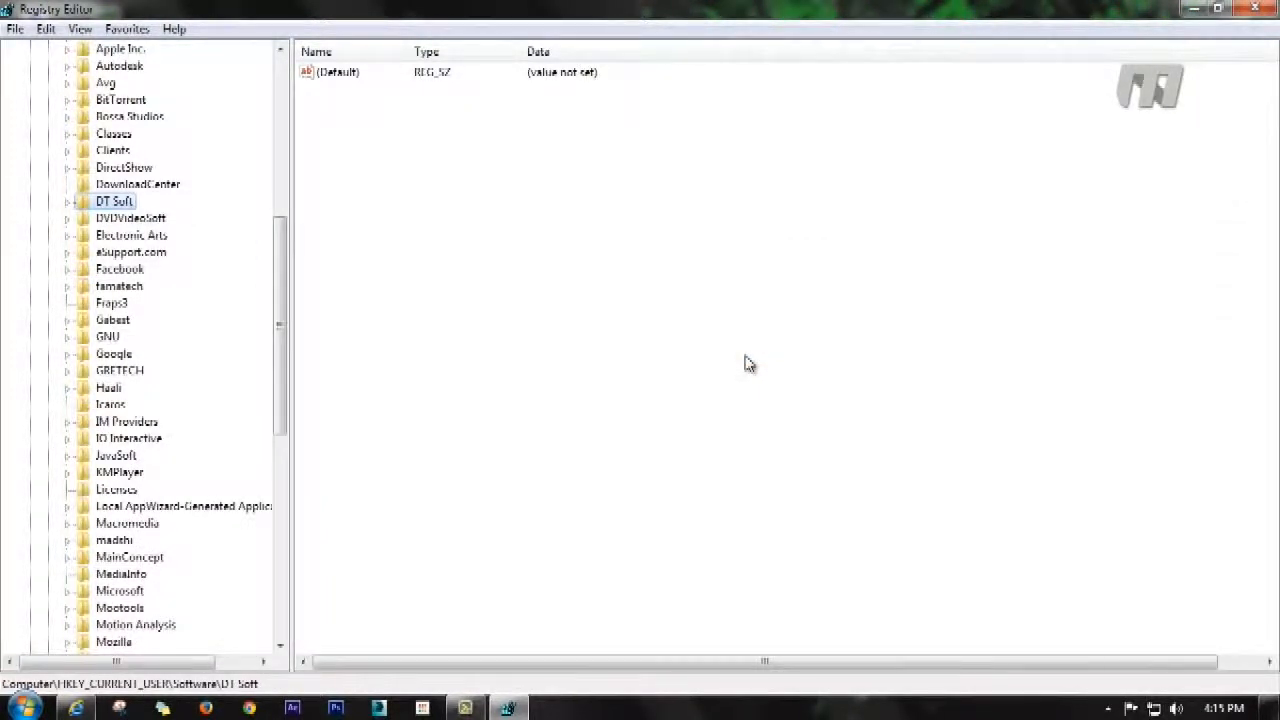
click(1255, 8)
- Refresh the Windows desktop from its right-click menu
right_click(450, 228)
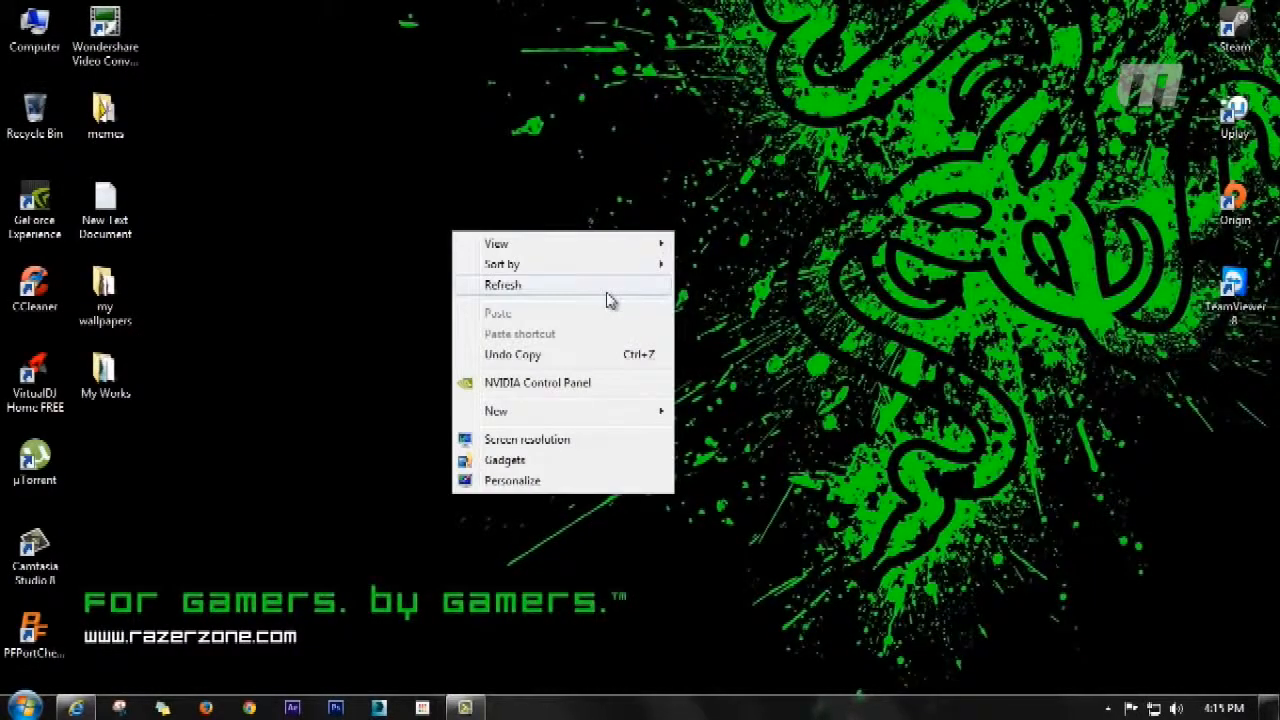
click(600, 285)
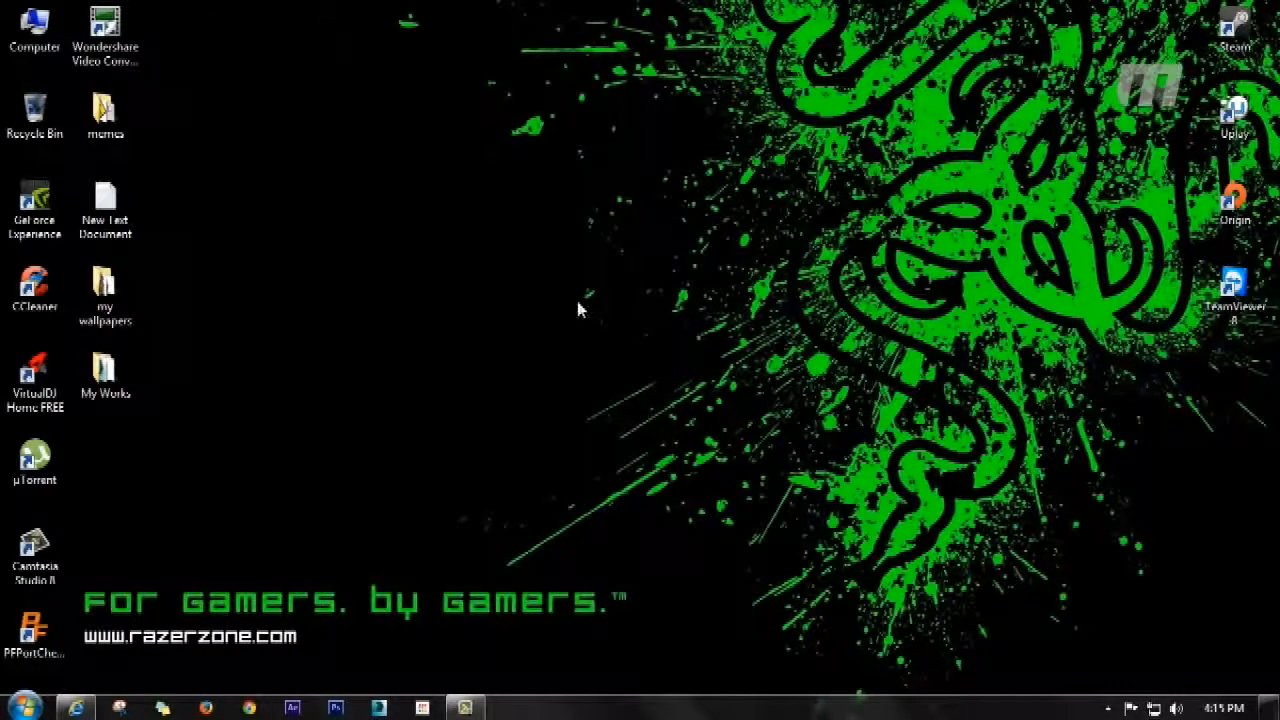